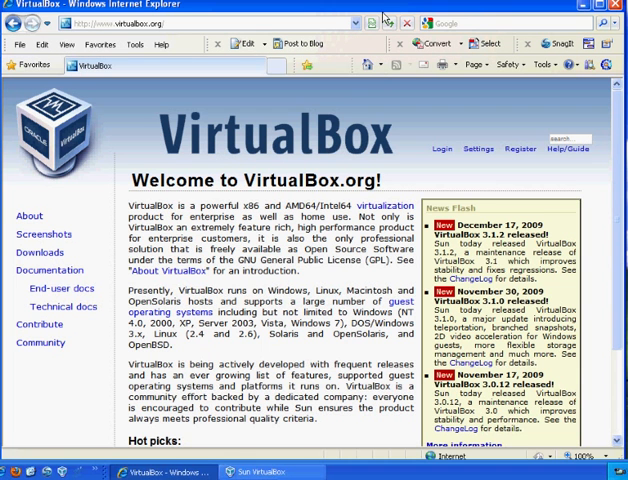
View the VirtualBox.org welcome page in Internet Explorer, nudging the browser window
left_click_drag(386, 12, 386, 8)
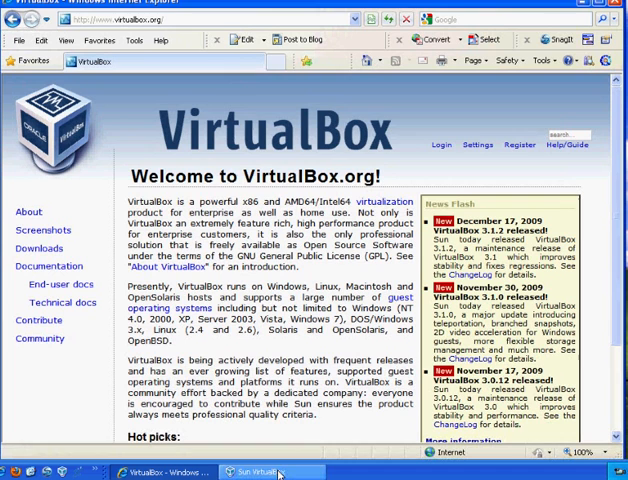
Bring VirtualBox forward and start the New Virtual Machine wizard past its welcome page
left_click(279, 473)
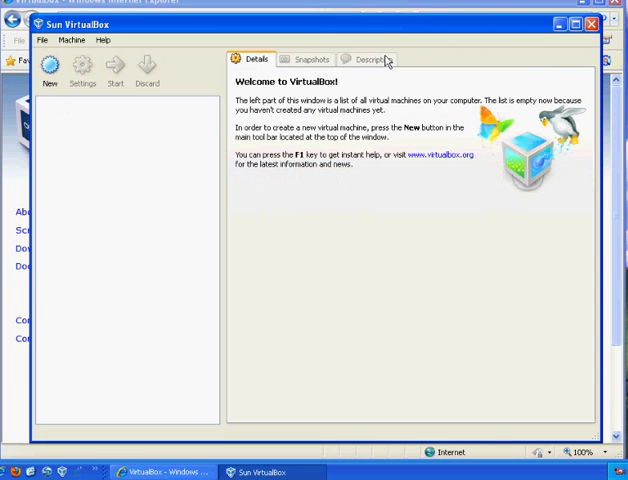
left_click_drag(413, 28, 405, 27)
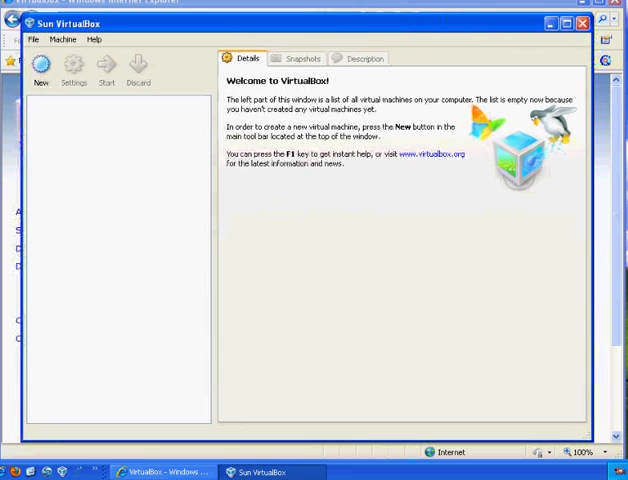
left_click(583, 5)
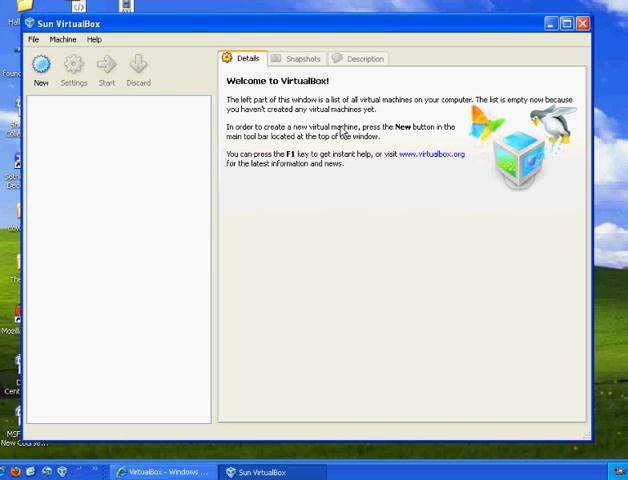
left_click(40, 68)
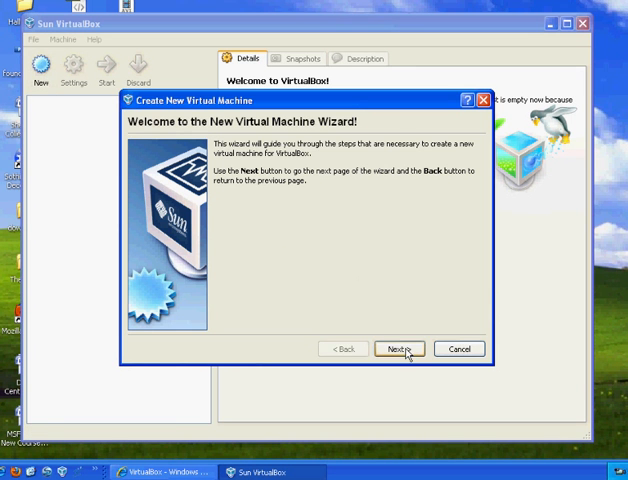
left_click(399, 349)
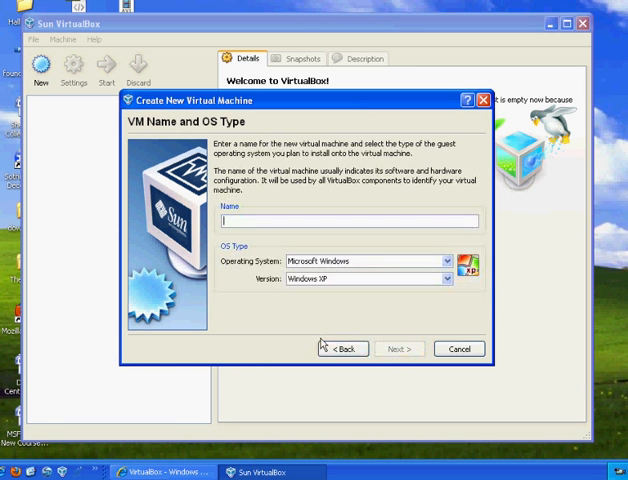
type("Fedora ")
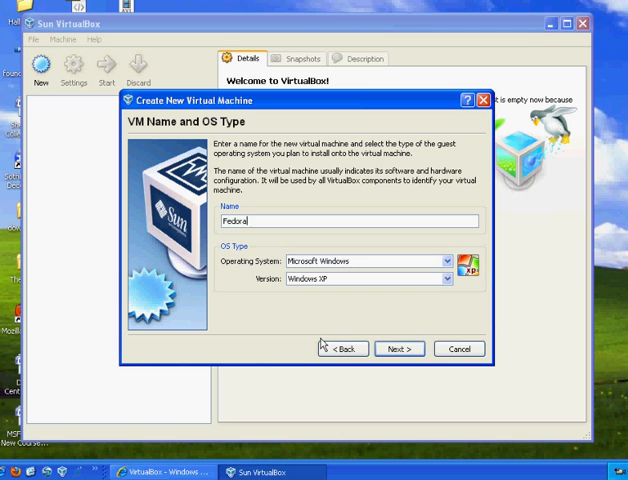
type("12")
Name the machine Fedora 12 with OS type Linux / Fedora and continue to memory settings
left_click(400, 262)
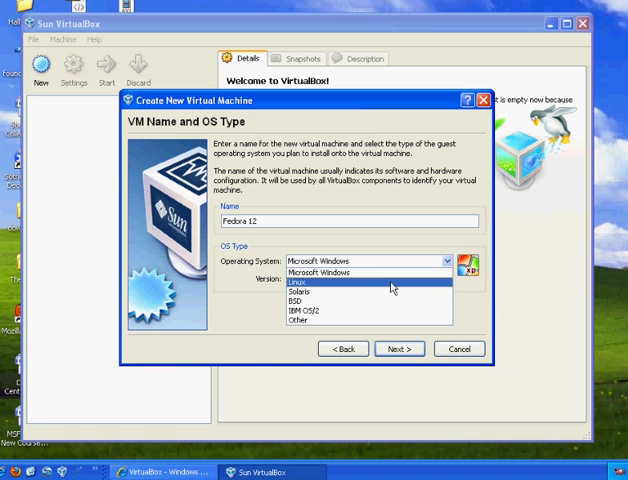
left_click(392, 282)
left_click(392, 279)
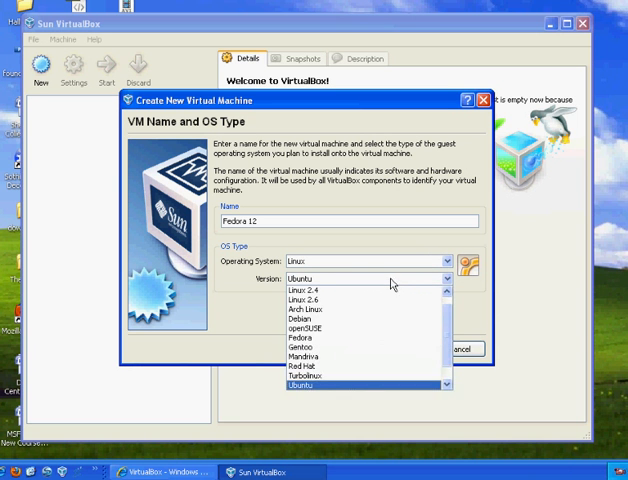
left_click(380, 338)
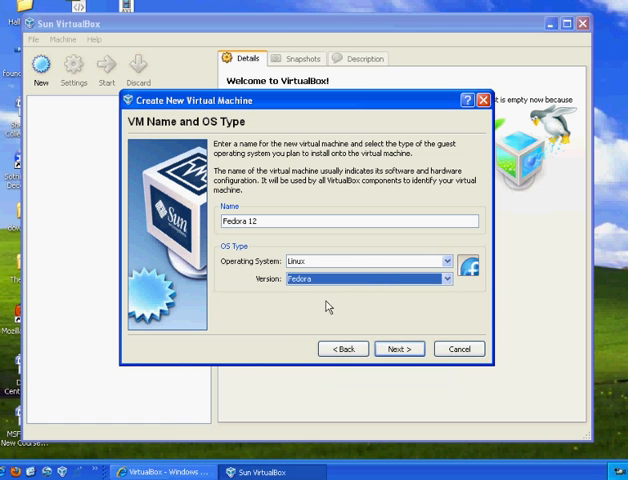
left_click(402, 351)
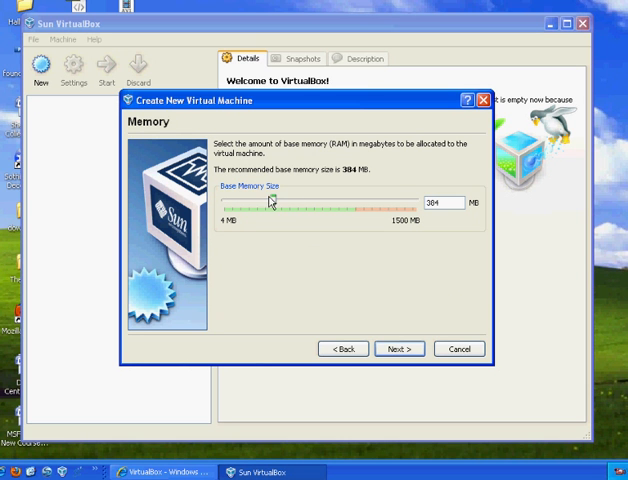
Raise the base memory slider to 1024 MB and continue to the hard disk settings
left_click_drag(275, 203, 275, 202)
left_click_drag(275, 202, 354, 202)
left_click(399, 349)
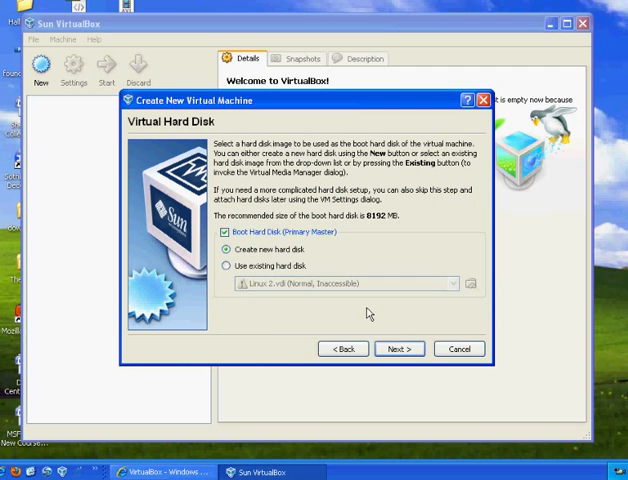
Create a dynamically expanding 8 GB Fedora 12.vdi boot disk and finish creating the machine
left_click(409, 352)
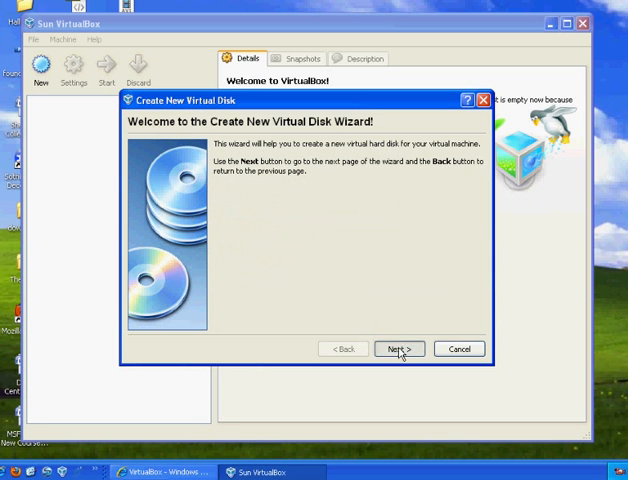
left_click(399, 349)
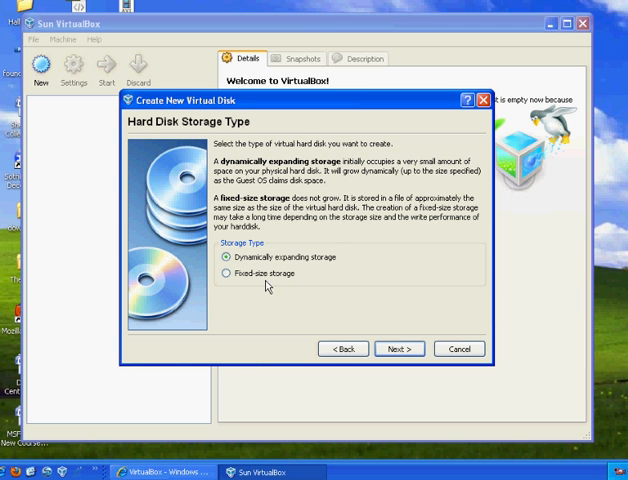
left_click(400, 349)
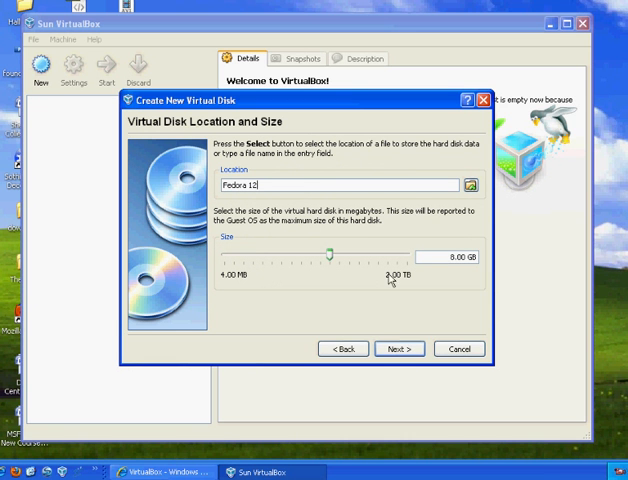
left_click(400, 350)
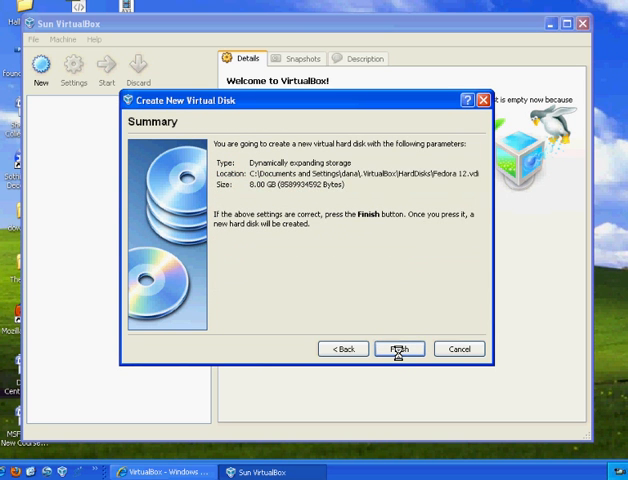
left_click(399, 350)
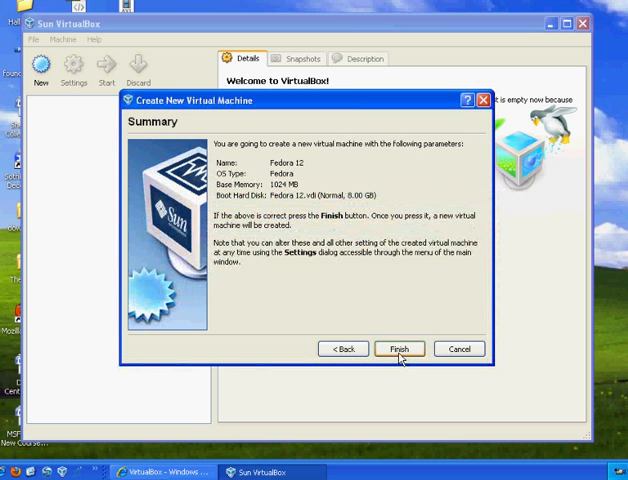
left_click(416, 354)
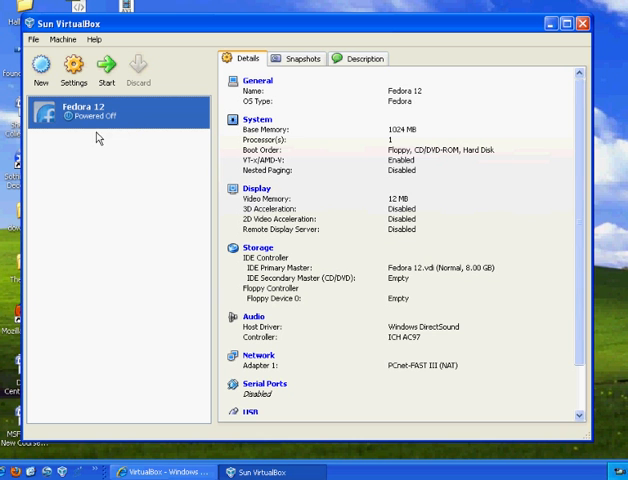
Start the Fedora 12 virtual machine so its session window opens
left_click(107, 66)
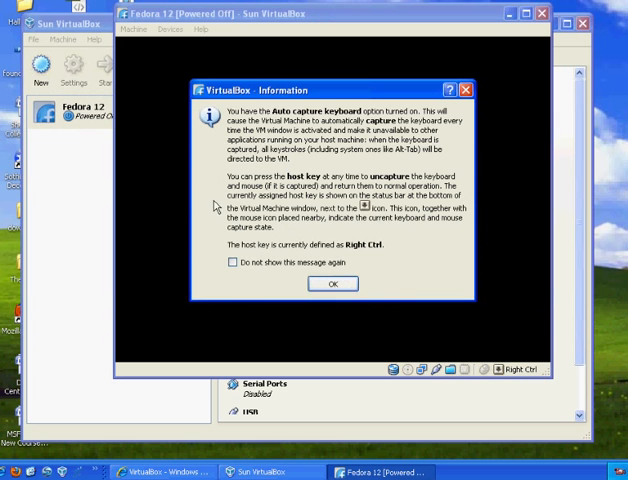
Dismiss the keyboard-capture notice permanently and finish the First Run Wizard with Host Drive D: as media
left_click(336, 286)
left_click(233, 263)
left_click(333, 284)
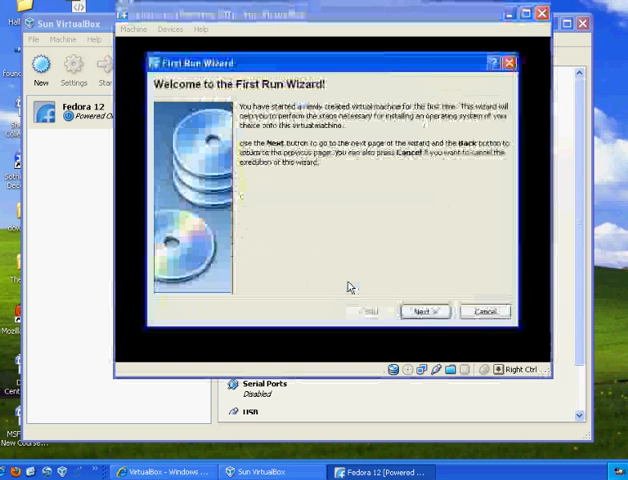
left_click(425, 312)
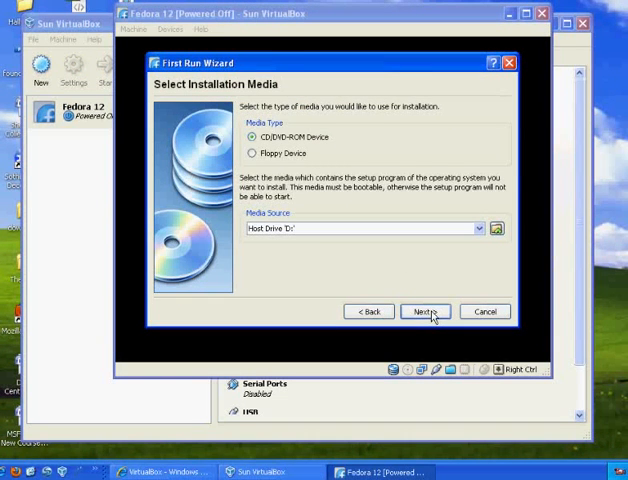
left_click(428, 314)
left_click(426, 314)
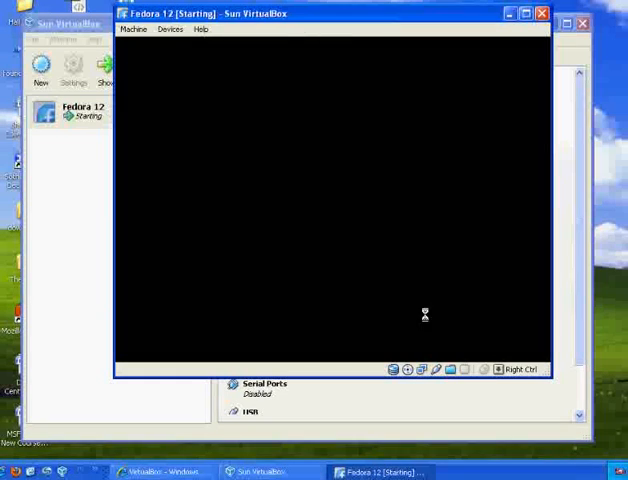
Focus the VM display and permanently dismiss the mouse-capture and colour-depth notices
left_click(300, 172)
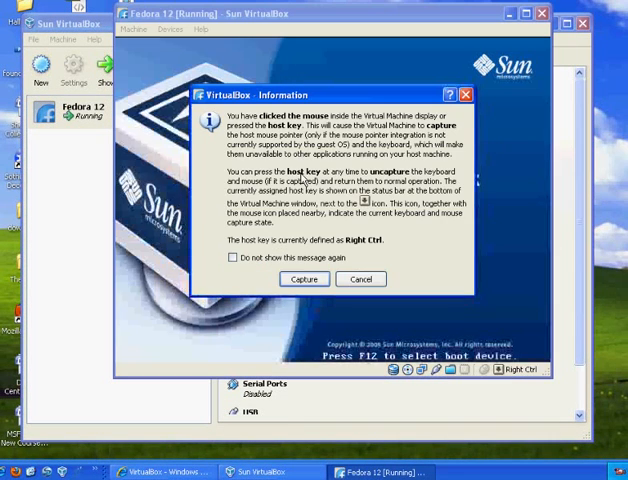
left_click(233, 257)
left_click(304, 279)
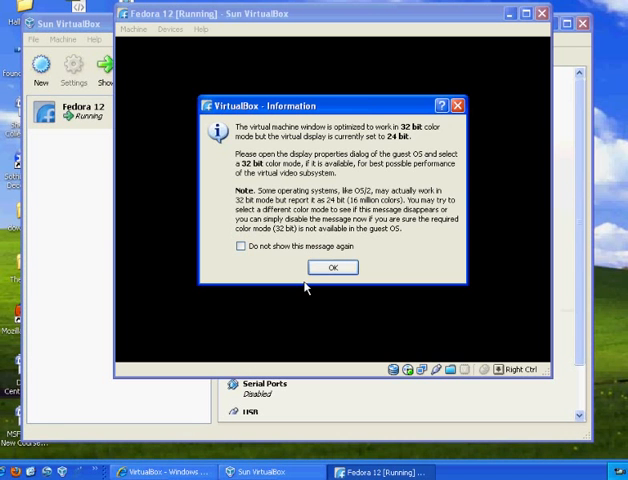
left_click(240, 247)
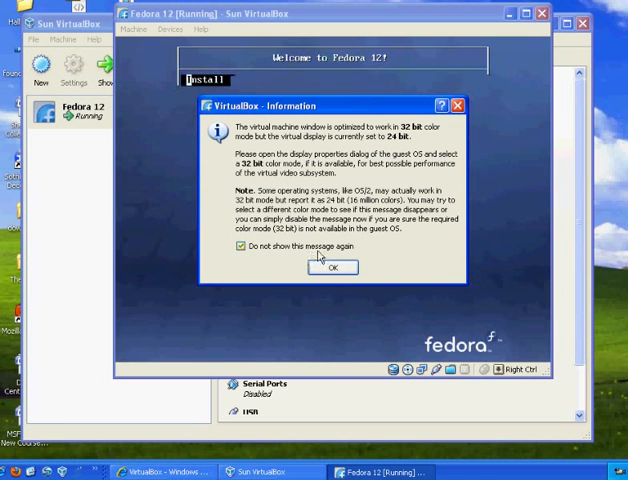
left_click(335, 269)
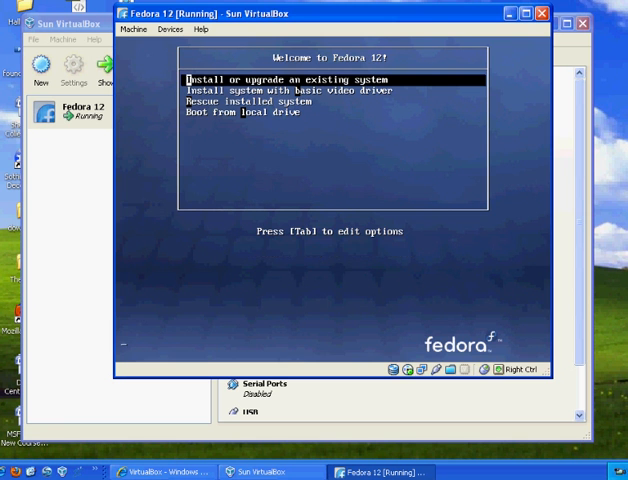
Choose Install or upgrade an existing system at the boot menu and reposition the VM window
key("Return")
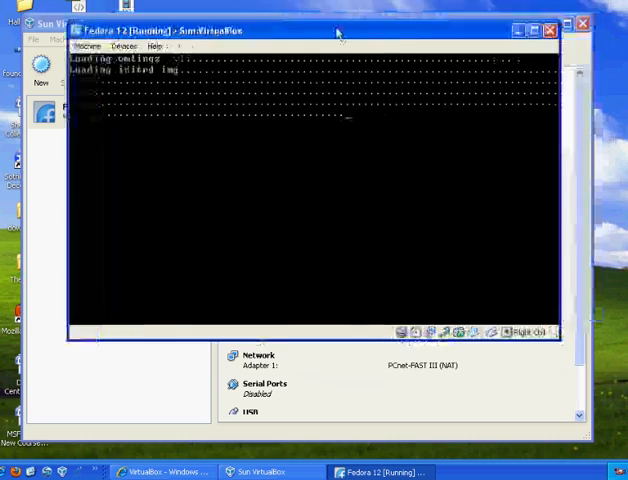
left_click_drag(386, 13, 343, 52)
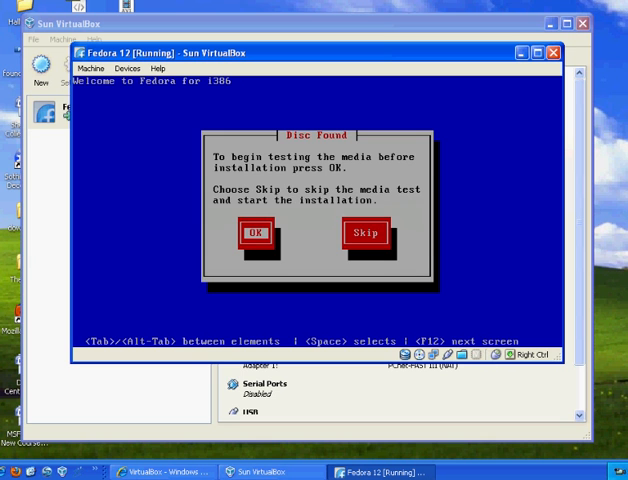
Skip the Disc Found media test so the Fedora installer starts
key("Tab")
key("Return")
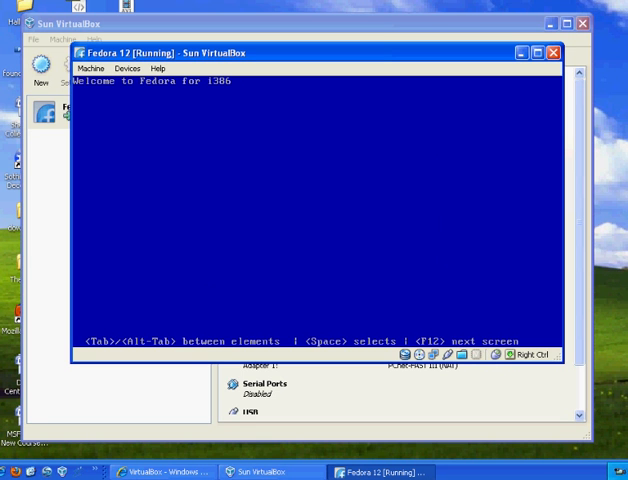